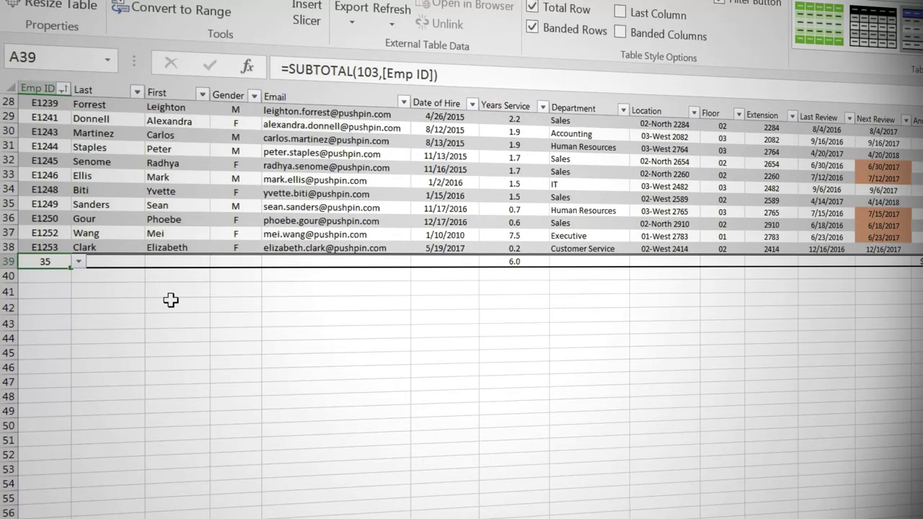
Add a blank row 39 to the end of the staff table, above the total row.
{"action": "key", "text": "ctrl+shift+plus"}
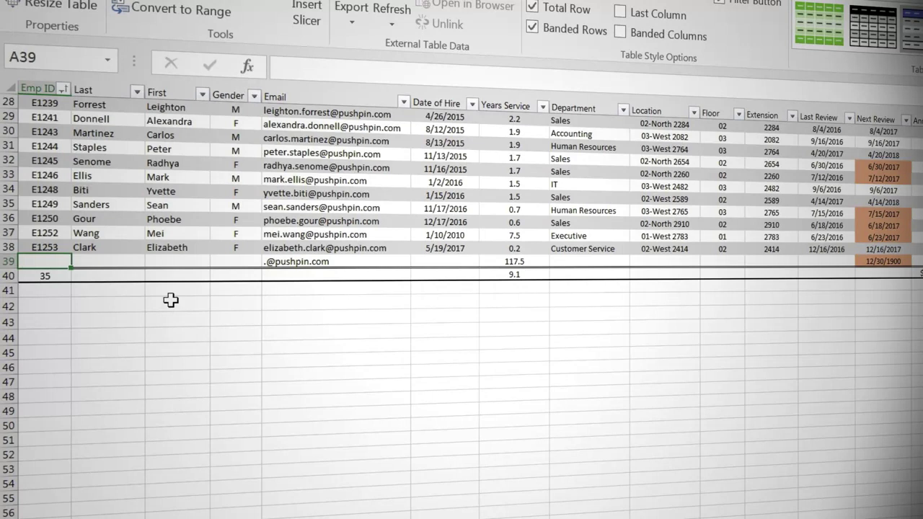
Continue the Emp ID series into row 39 and enter the new employee's surname, first name and gender M.
{"action": "left_click", "coordinate": [69, 247]}
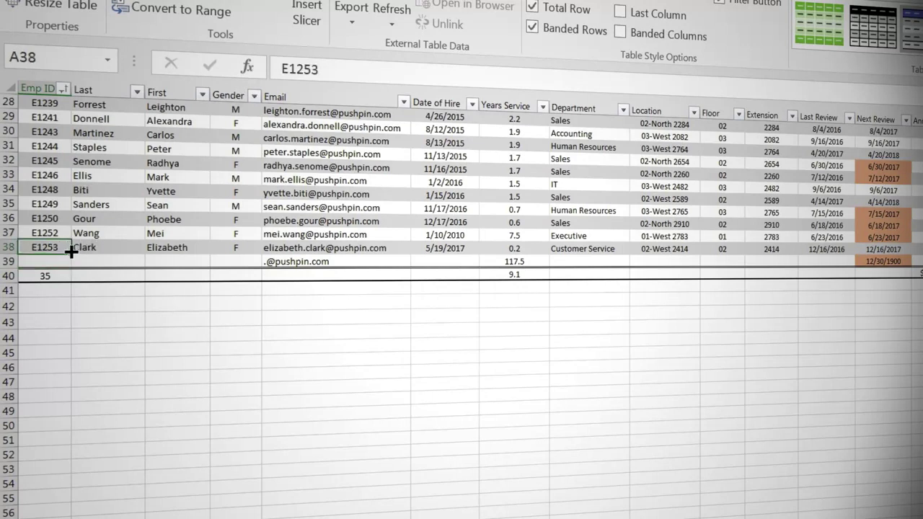
{"action": "left_click_drag", "start_coordinate": [72, 250], "coordinate": [69, 264]}
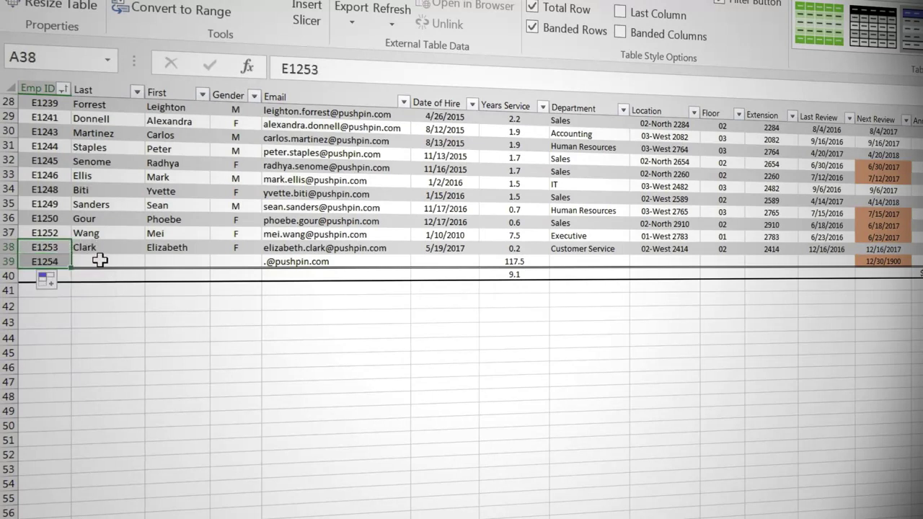
{"action": "left_click", "coordinate": [100, 260]}
{"action": "type", "text": "Grey"}
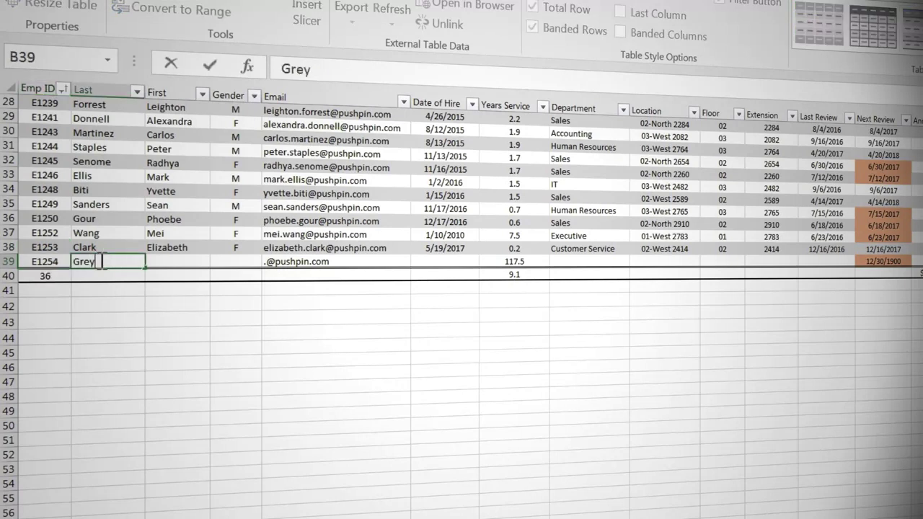
{"action": "key", "text": "Tab"}
{"action": "type", "text": "W"}
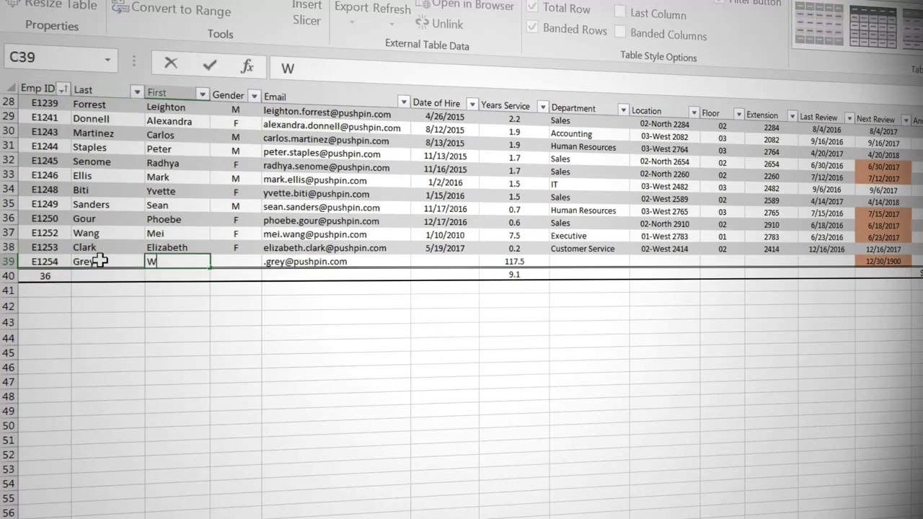
{"action": "type", "text": "illiam"}
{"action": "key", "text": "Tab"}
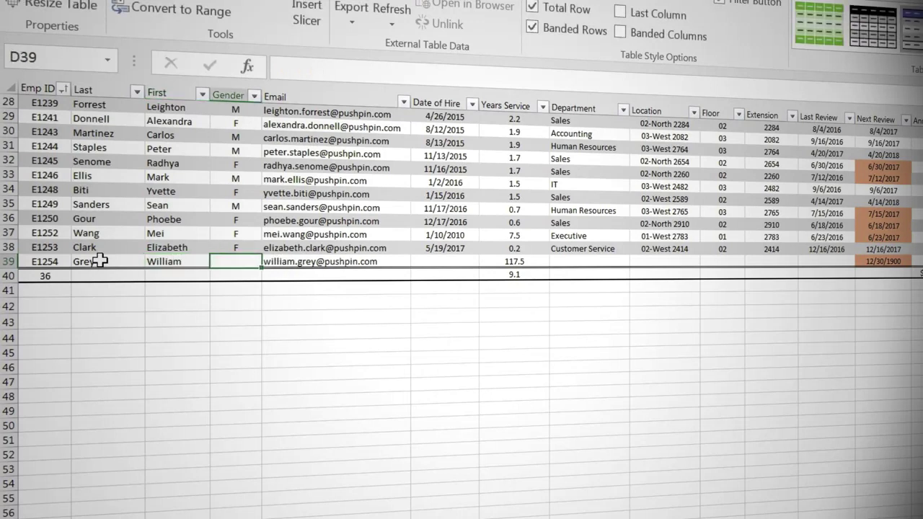
{"action": "type", "text": "M"}
{"action": "key", "text": "Tab"}
{"action": "key", "text": "Tab"}
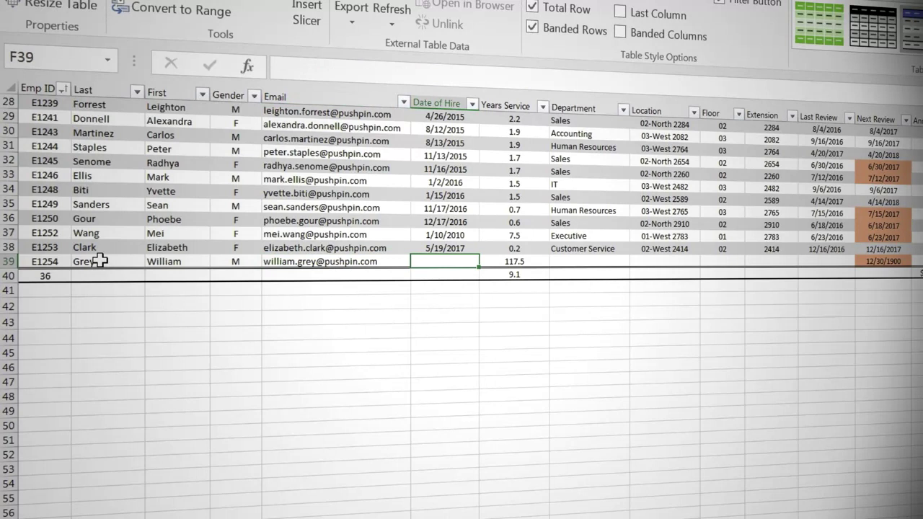
Enter hire date 7/17/2017, department Marketing, today's date as last review, and salary 97000.
{"action": "type", "text": "7/17/2017"}
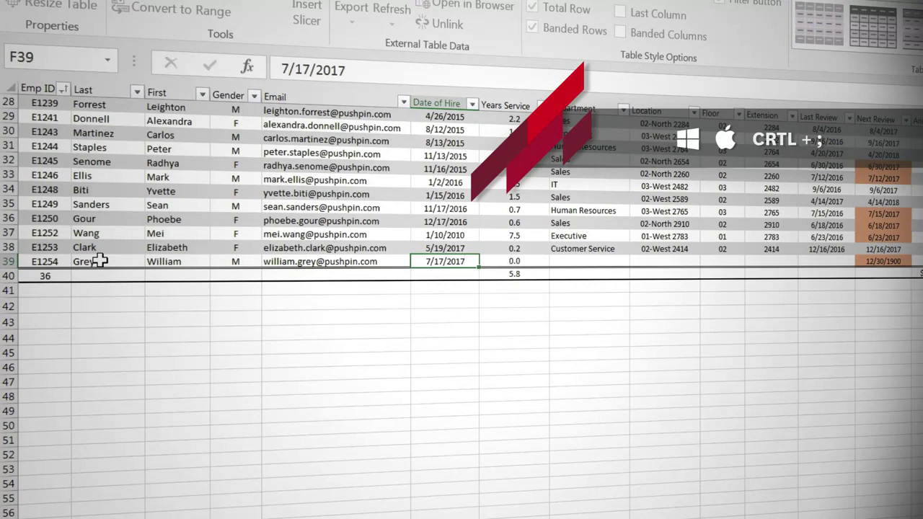
{"action": "key", "text": "Tab"}
{"action": "key", "text": "Tab"}
{"action": "type", "text": "M"}
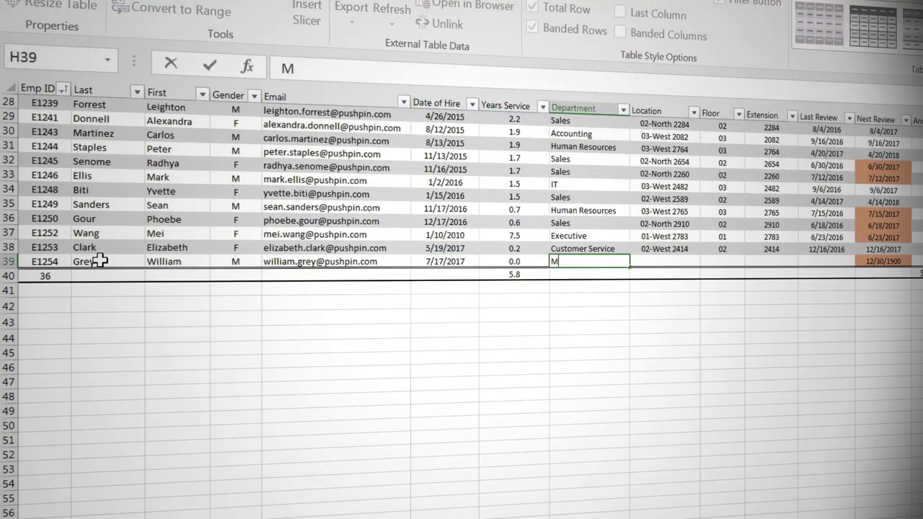
{"action": "type", "text": "arketing"}
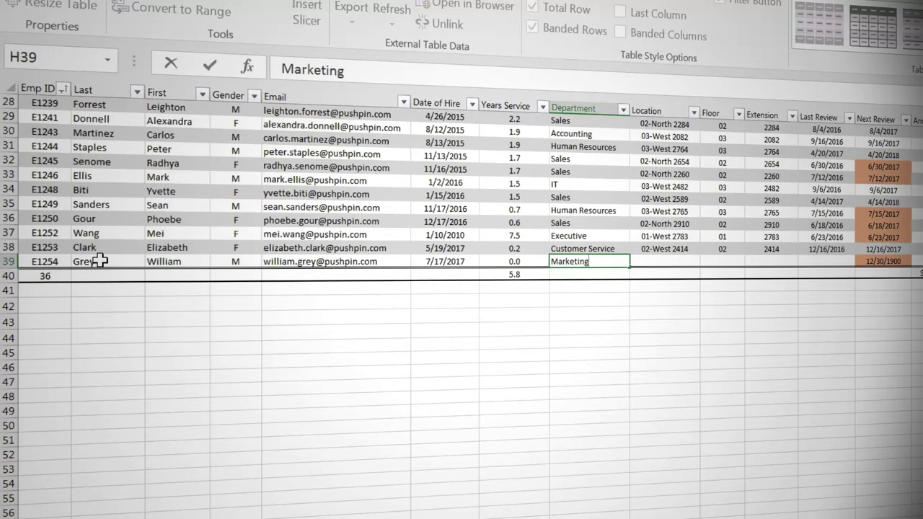
{"action": "key", "text": "Tab"}
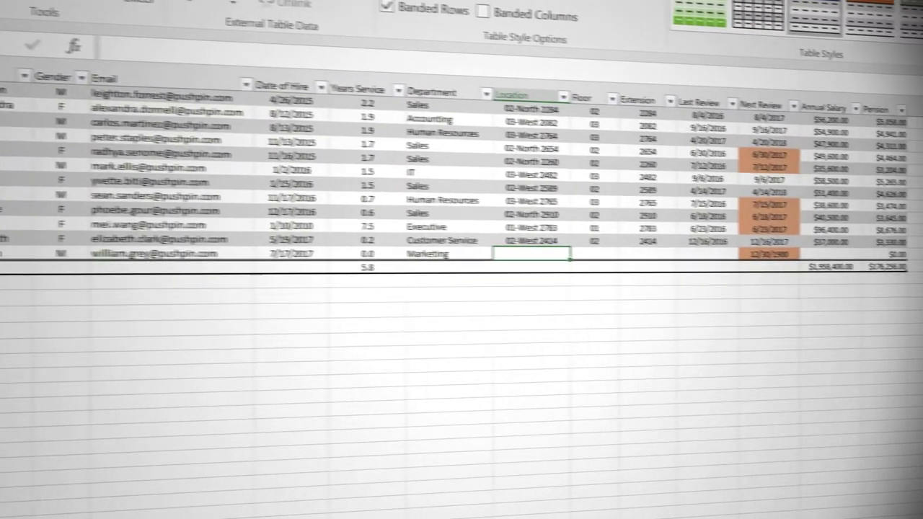
{"action": "key", "text": "Tab"}
{"action": "key", "text": "Tab"}
{"action": "key", "text": "Tab"}
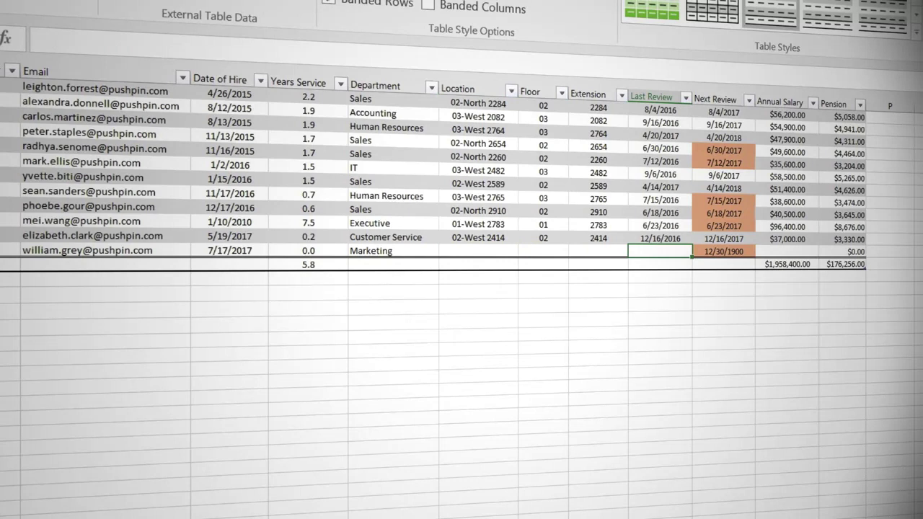
{"action": "key", "text": "ctrl+semicolon"}
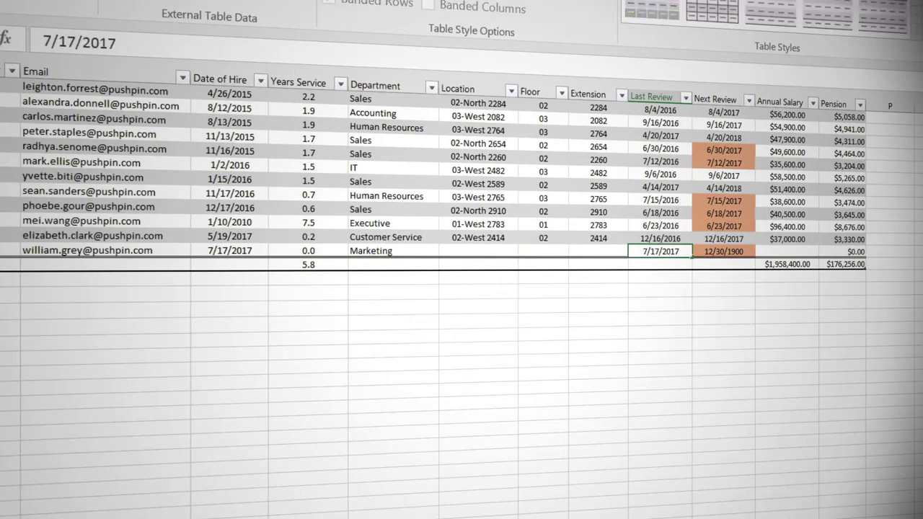
{"action": "key", "text": "Tab"}
{"action": "key", "text": "Tab"}
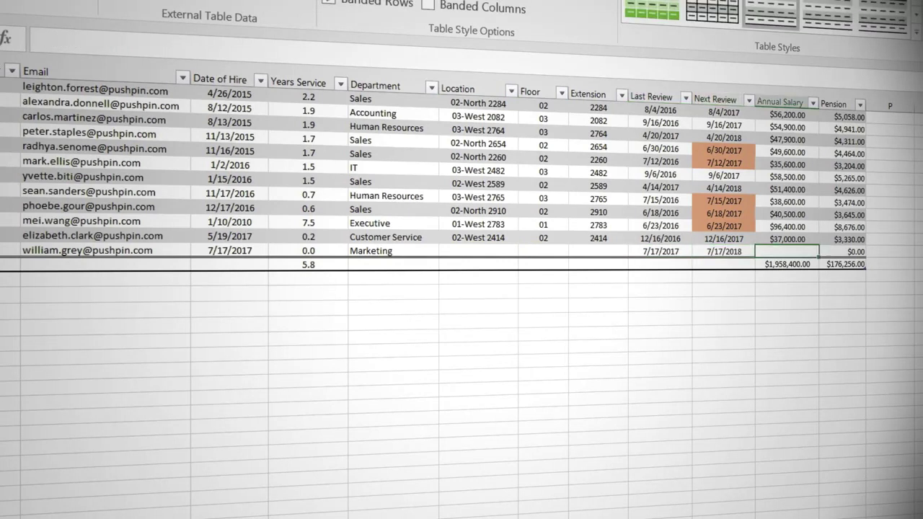
{"action": "type", "text": "97"}
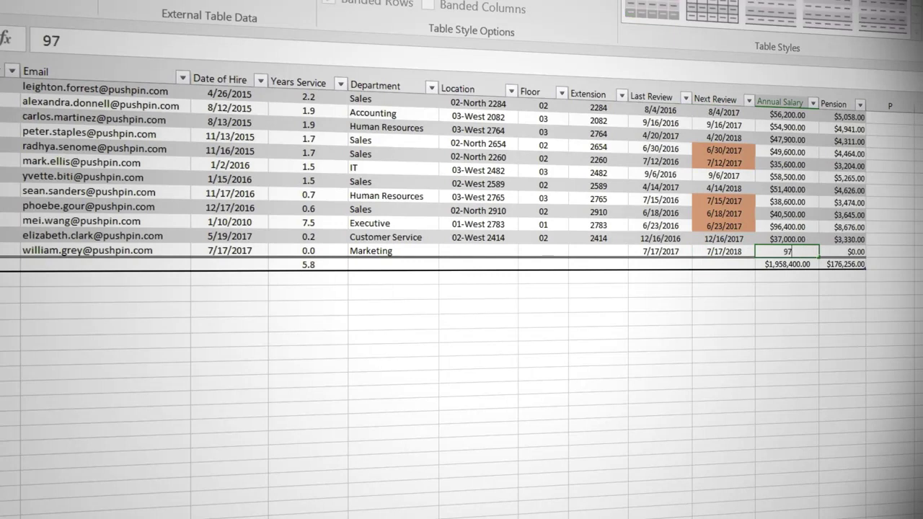
{"action": "type", "text": "000"}
{"action": "key", "text": "Tab"}
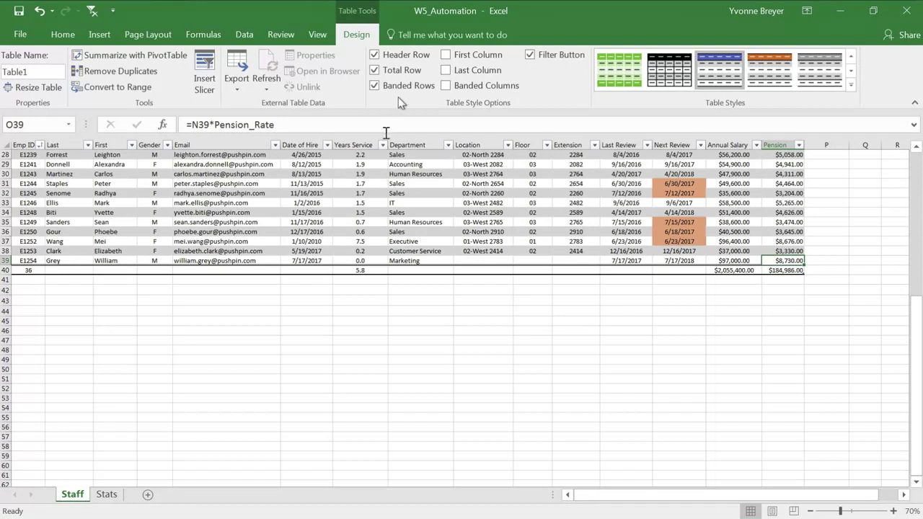
Review the workbook's defined names in Name Manager, then switch to the Stats sheet.
{"action": "left_click", "coordinate": [209, 30]}
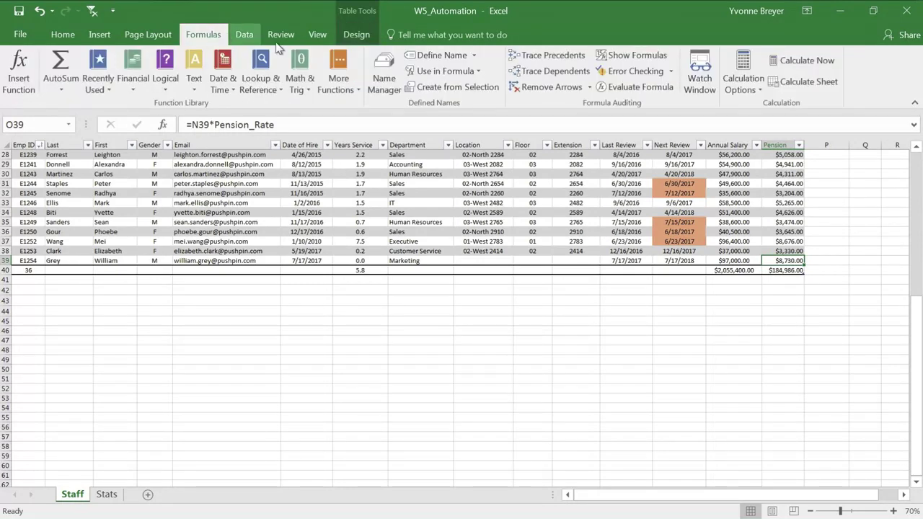
{"action": "left_click", "coordinate": [383, 63]}
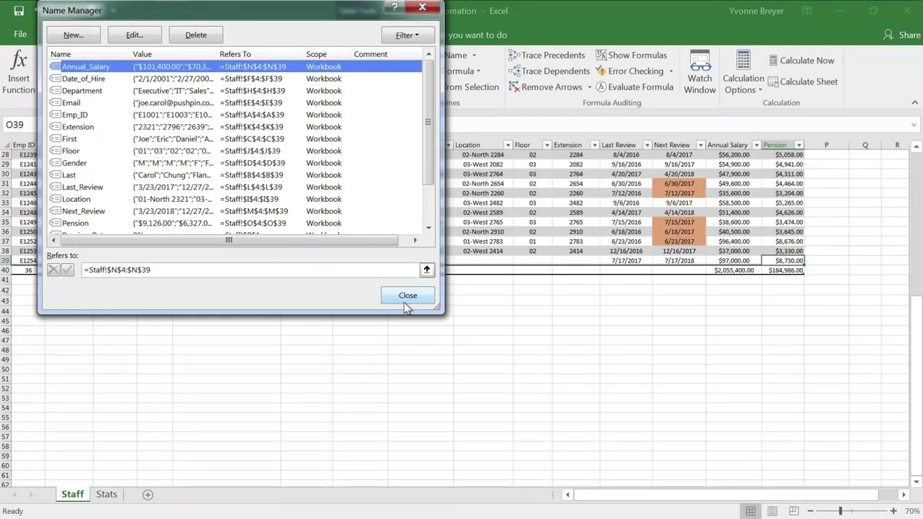
{"action": "left_click", "coordinate": [405, 303]}
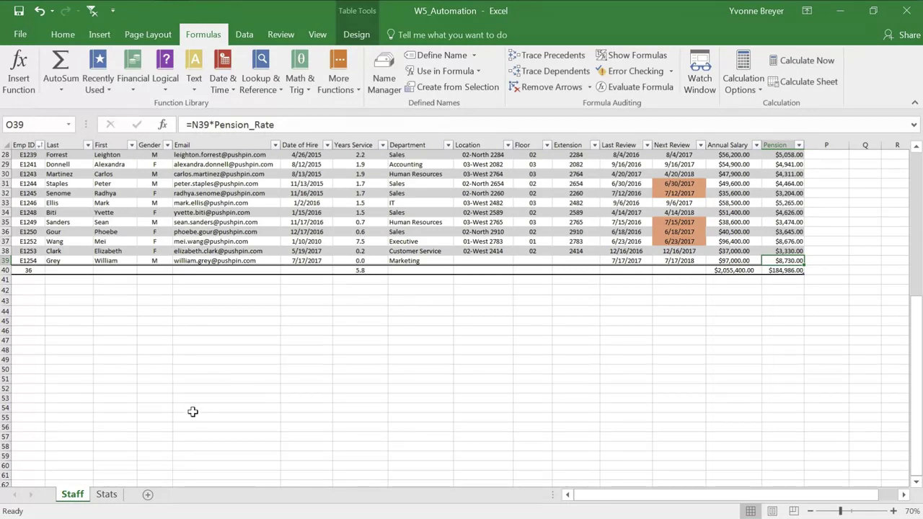
{"action": "left_click", "coordinate": [110, 496]}
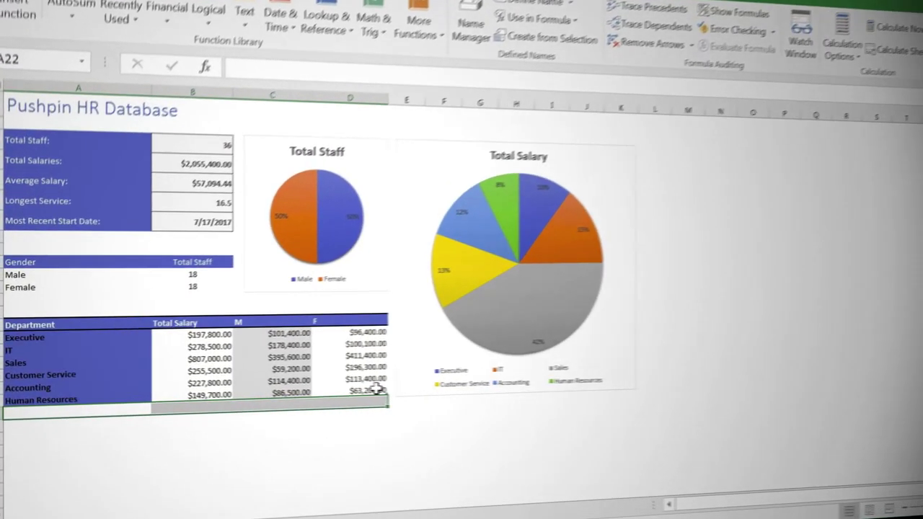
Add a Marketing row to the Stats department table, then return to the Staff sheet.
{"action": "left_click", "coordinate": [378, 389]}
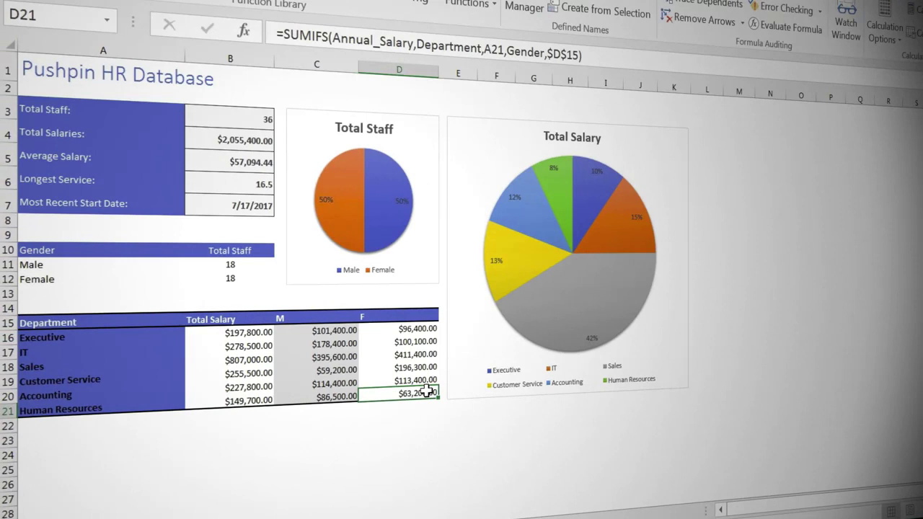
{"action": "key", "text": "Tab"}
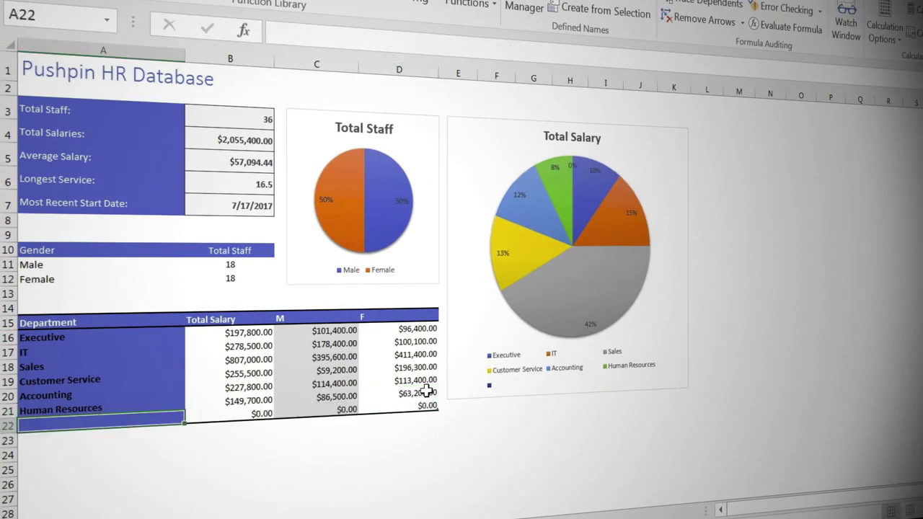
{"action": "type", "text": "Marketing"}
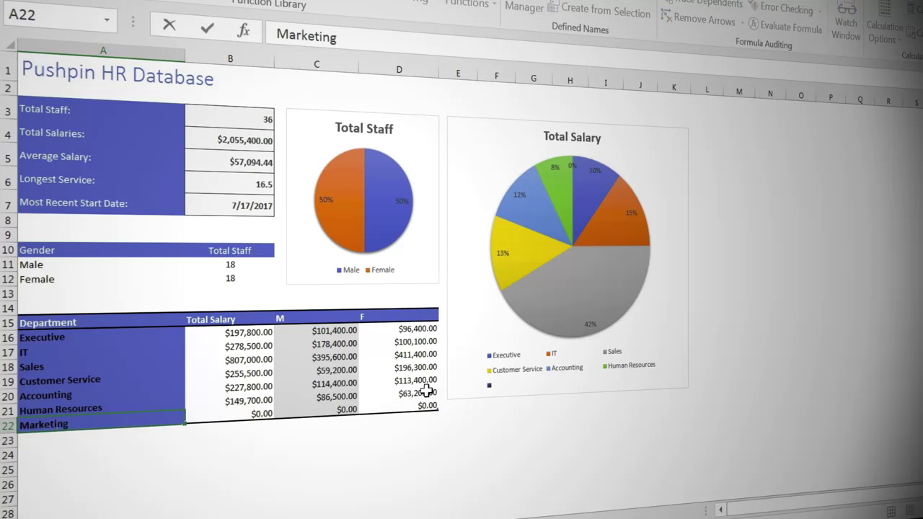
{"action": "key", "text": "Tab"}
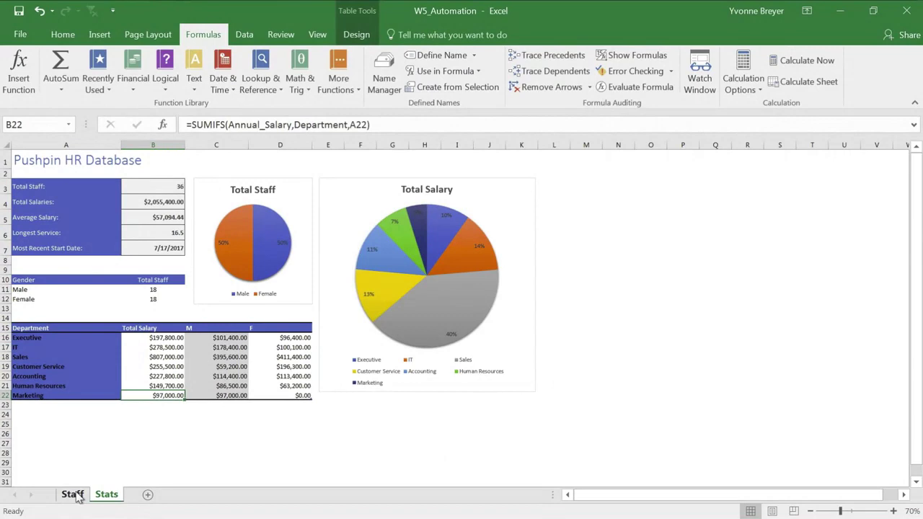
{"action": "left_click", "coordinate": [74, 495]}
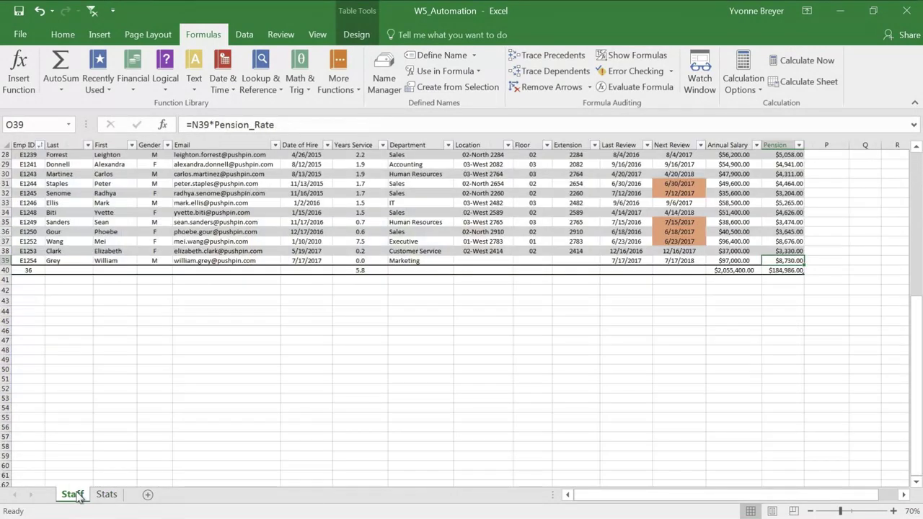
Add a 'Package' header in P3 beside Pension so the table gains a new column.
{"action": "key", "text": "ctrl+Home"}
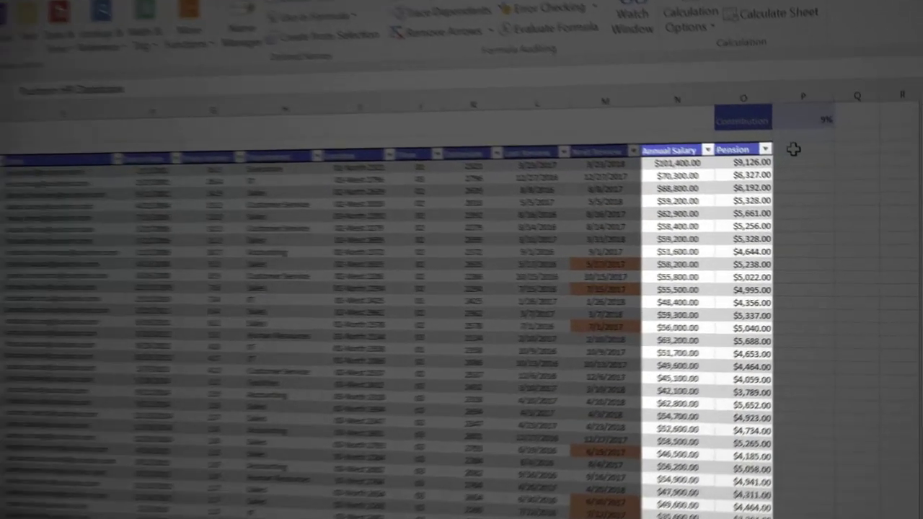
{"action": "left_click", "coordinate": [820, 184]}
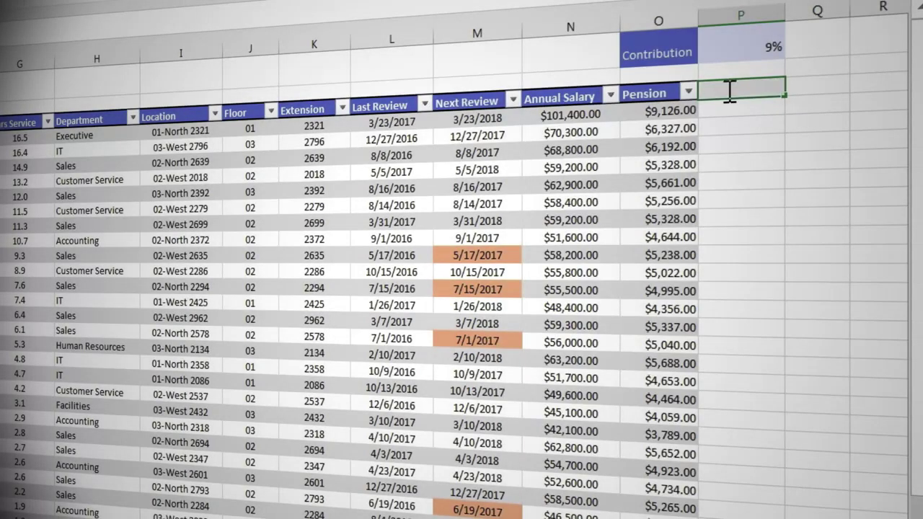
{"action": "type", "text": "Package"}
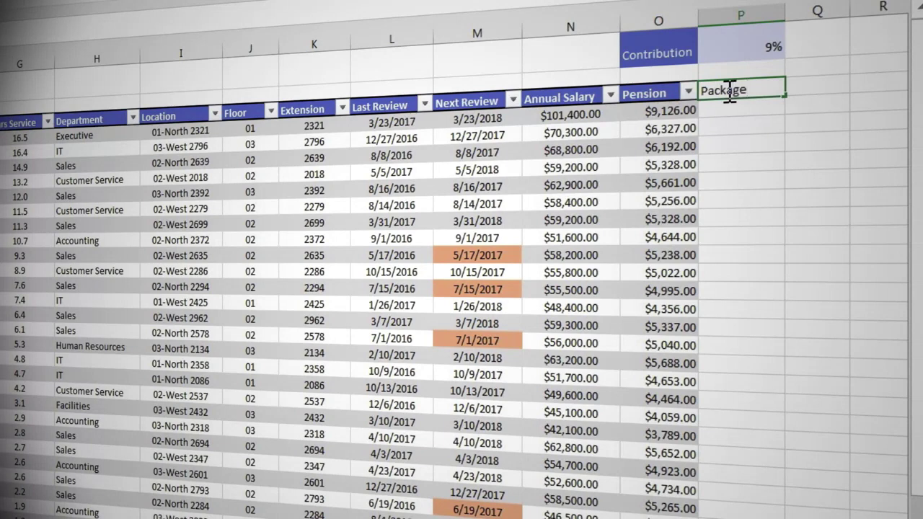
{"action": "key", "text": "Return"}
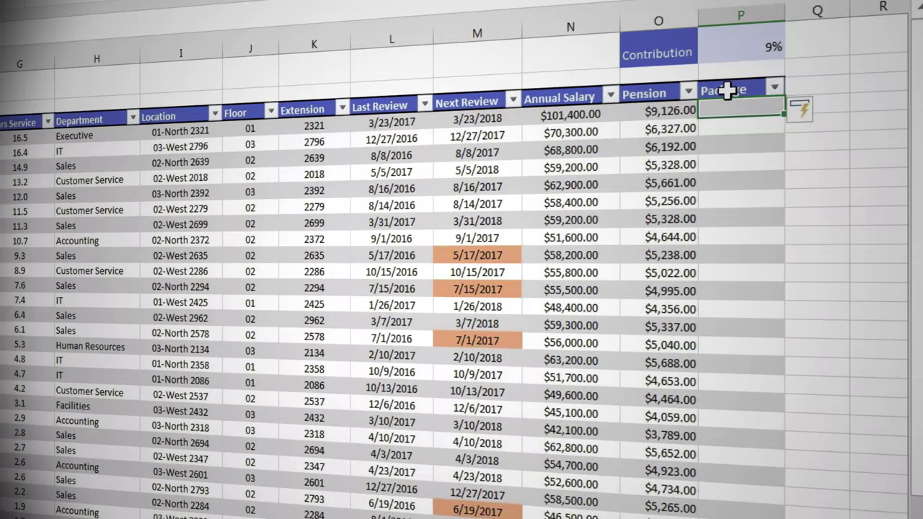
{"action": "type", "text": "="}
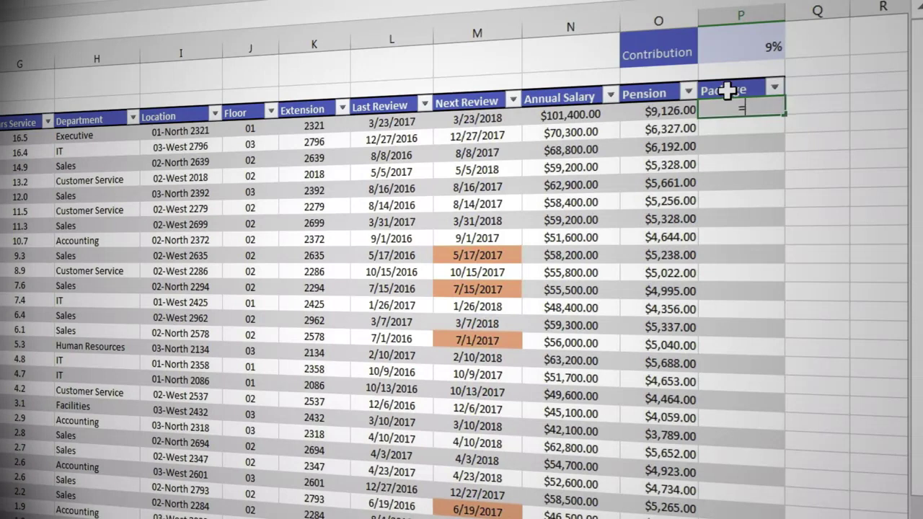
{"action": "left_click", "coordinate": [581, 113]}
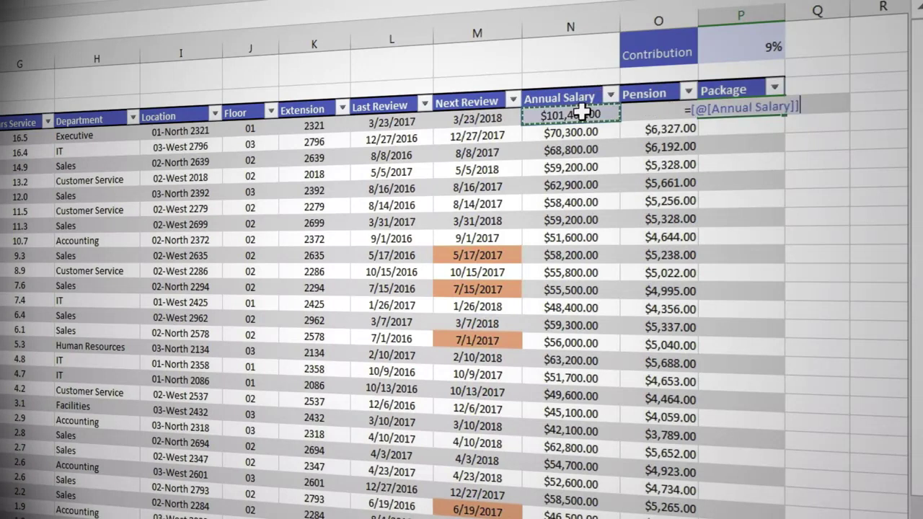
{"action": "type", "text": "+"}
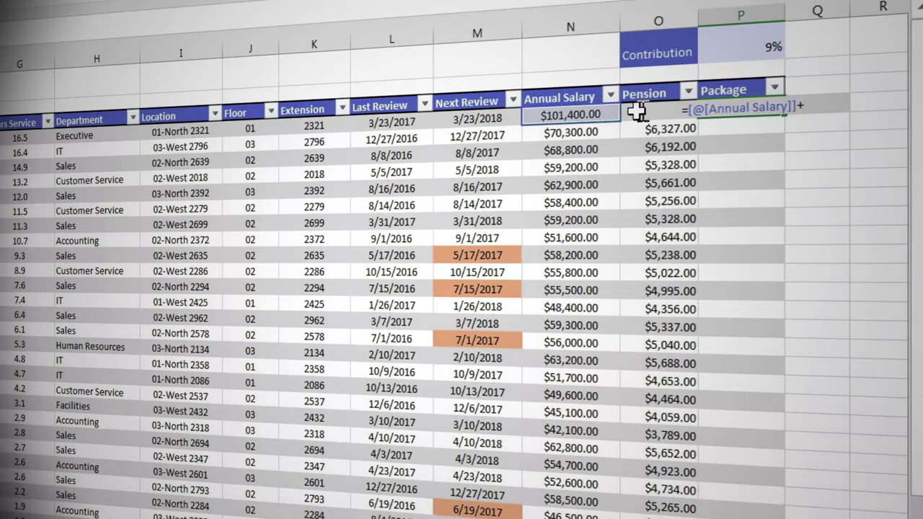
{"action": "left_click", "coordinate": [633, 109]}
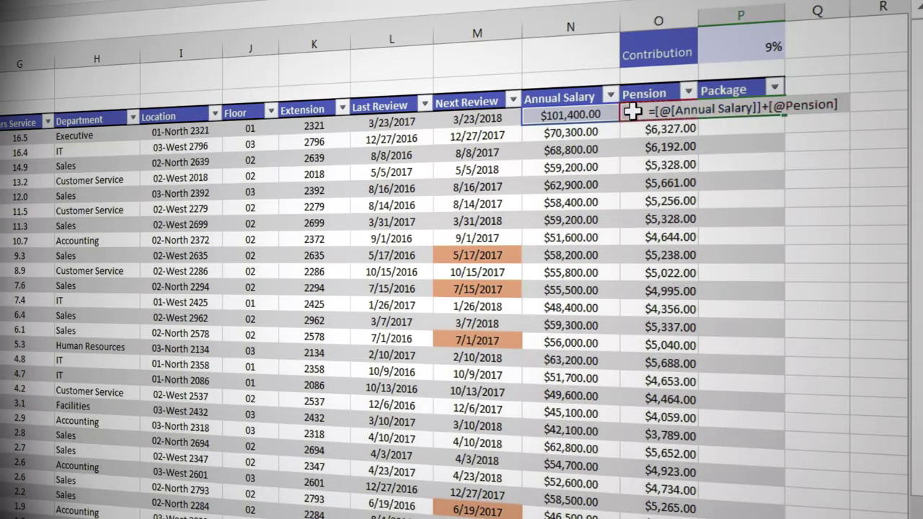
{"action": "key", "text": "Return"}
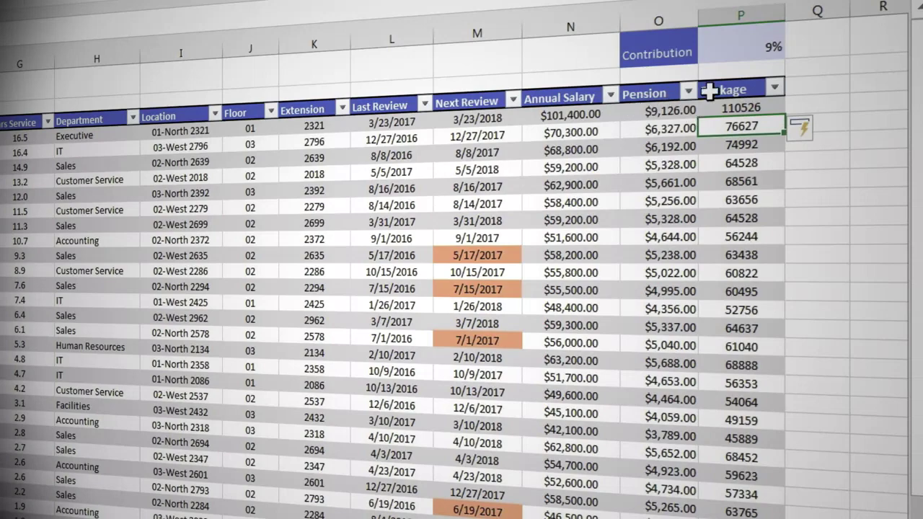
{"action": "left_click", "coordinate": [732, 76]}
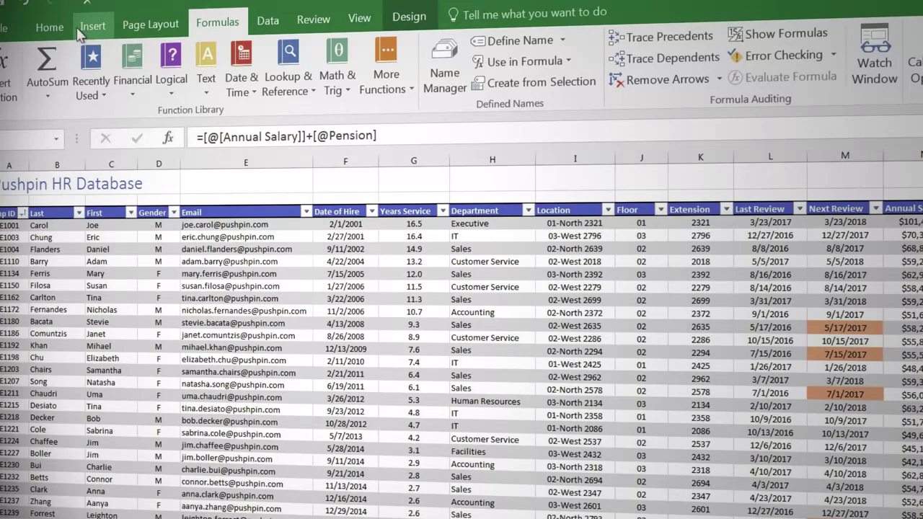
Apply Accounting currency format to the Package column, e.g. $ 110,526.00.
{"action": "left_click", "coordinate": [49, 27]}
{"action": "left_click", "coordinate": [487, 77]}
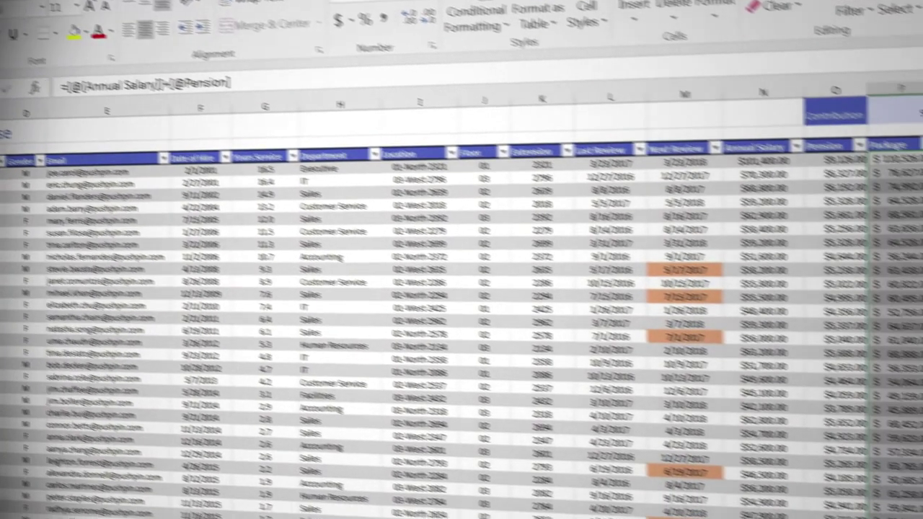
{"action": "left_click", "coordinate": [826, 93]}
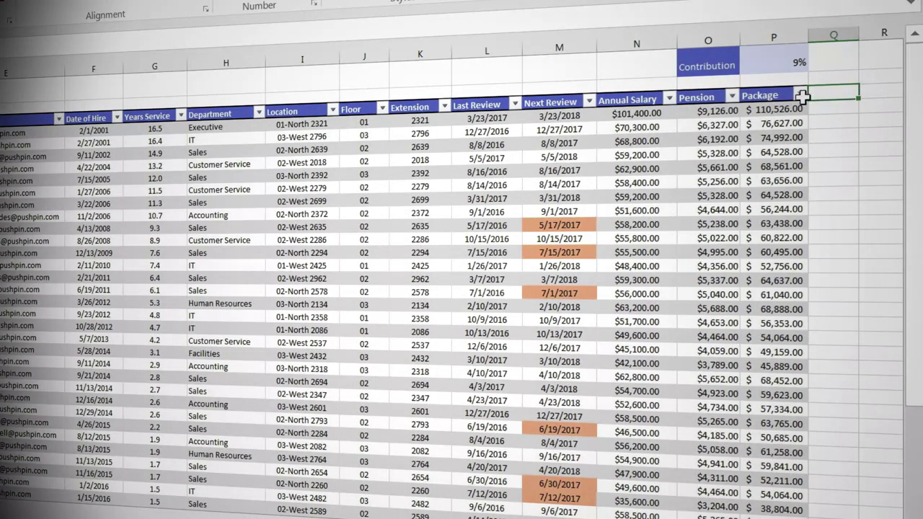
{"action": "left_click", "coordinate": [763, 109]}
{"action": "right_click", "coordinate": [763, 108]}
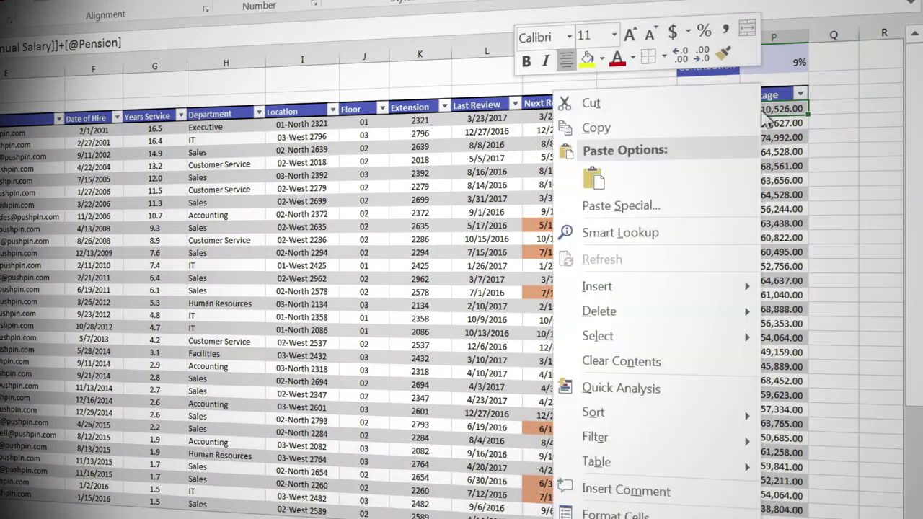
{"action": "mouse_move", "coordinate": [658, 291]}
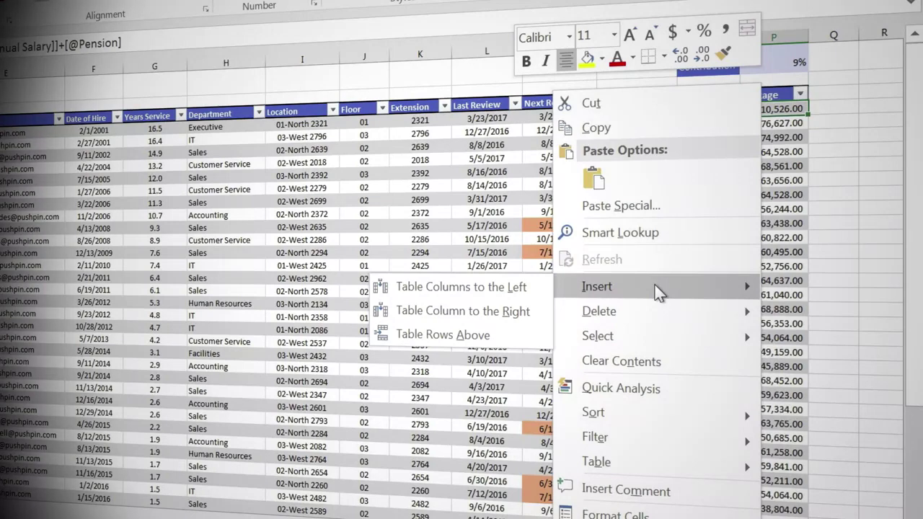
{"action": "key", "text": "Escape"}
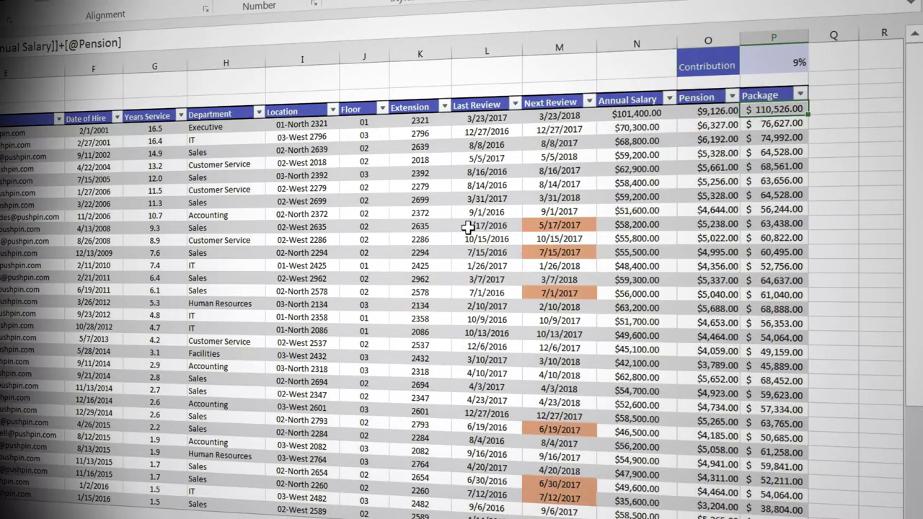
{"action": "scroll", "coordinate": [469, 228], "scroll_direction": "down", "scroll_amount": 4}
{"action": "scroll", "coordinate": [469, 228], "scroll_direction": "down", "scroll_amount": 1}
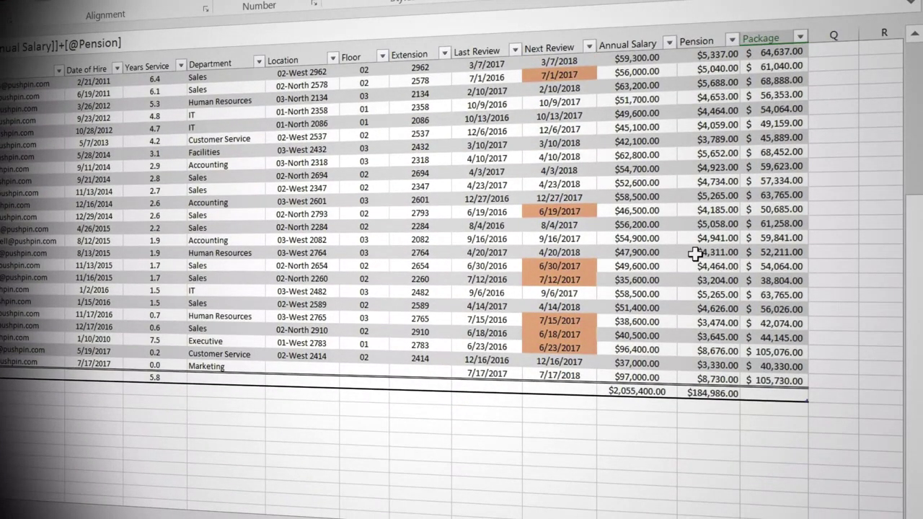
{"action": "scroll", "coordinate": [700, 262], "scroll_direction": "down", "scroll_amount": 2}
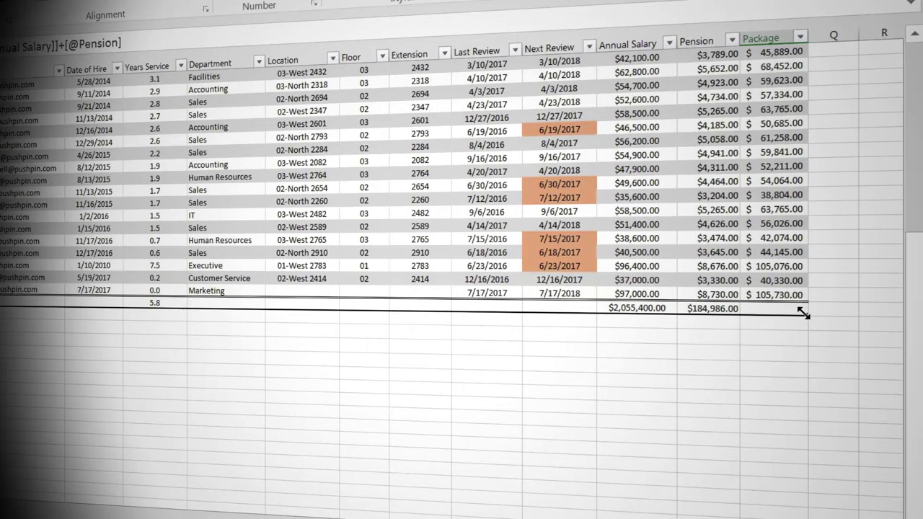
Stretch the staff table to include four blank rows below the last employee, then return to the top.
{"action": "left_click_drag", "start_coordinate": [803, 312], "coordinate": [804, 381]}
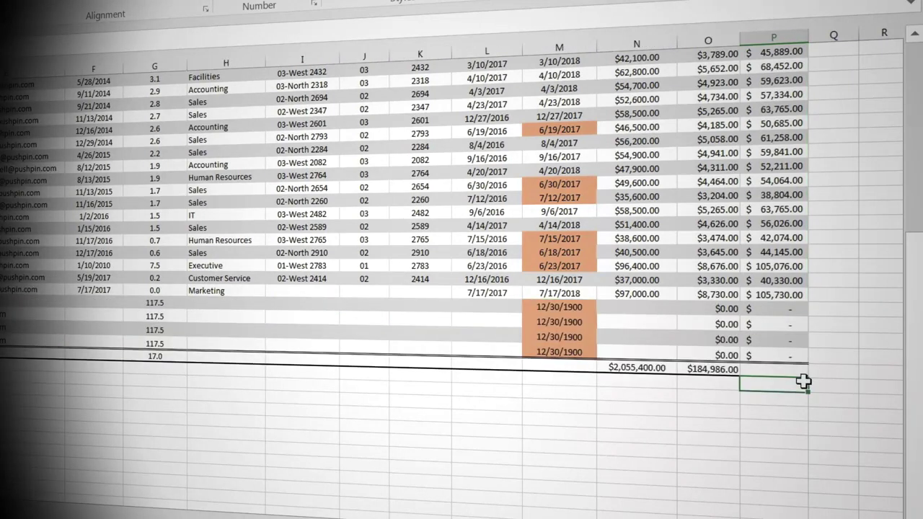
{"action": "key", "text": "ctrl+Up"}
{"action": "key", "text": "ctrl+Up"}
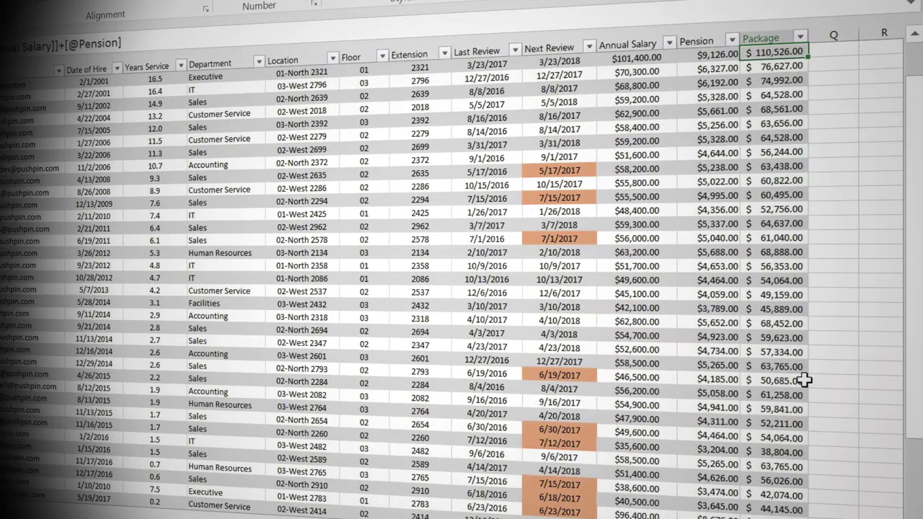